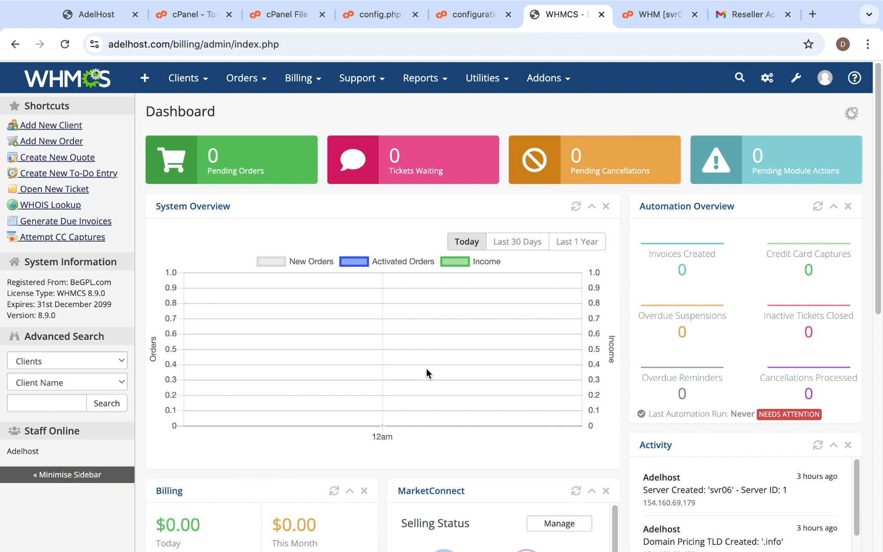
# Open the Automation Settings from the attention notice in the dashboard's Automation Overview
pyautogui.scroll(-1, 427, 369)
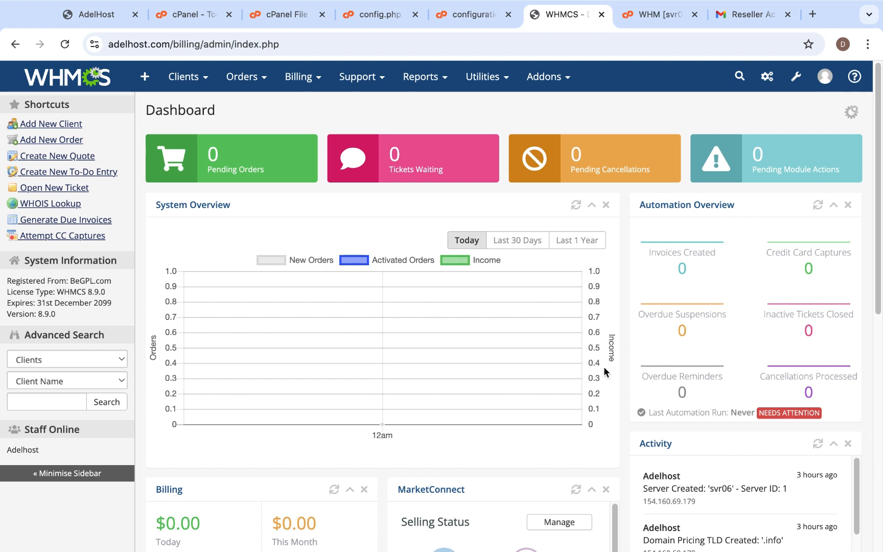
pyautogui.scroll(-1, 725, 358)
pyautogui.scroll(-1, 725, 354)
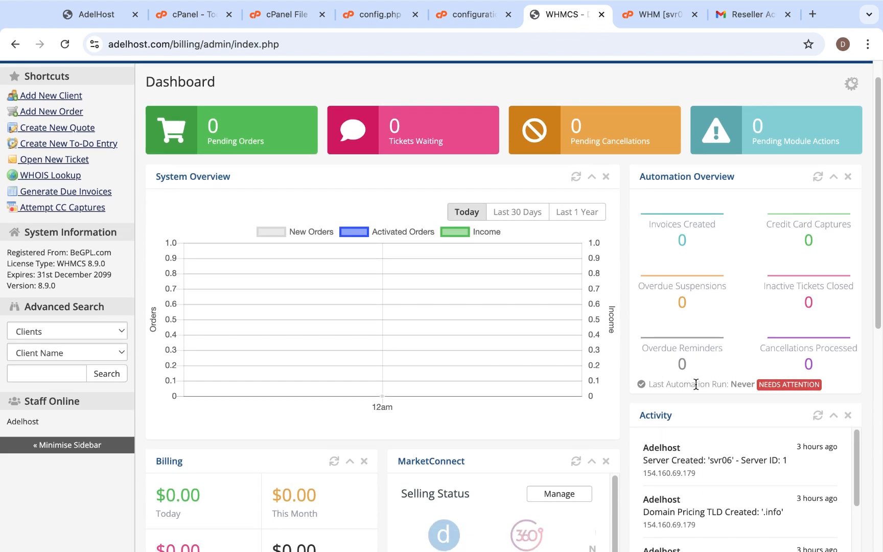
pyautogui.click(779, 388)
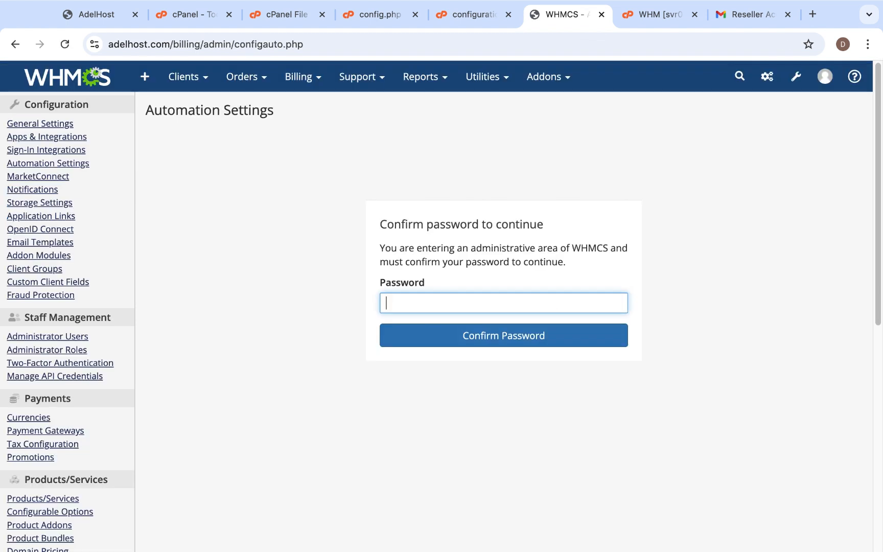
# Confirm the admin account password to enter Automation Settings and dismiss the browser's offer to save it
pyautogui.write('*************')
pyautogui.click(539, 348)
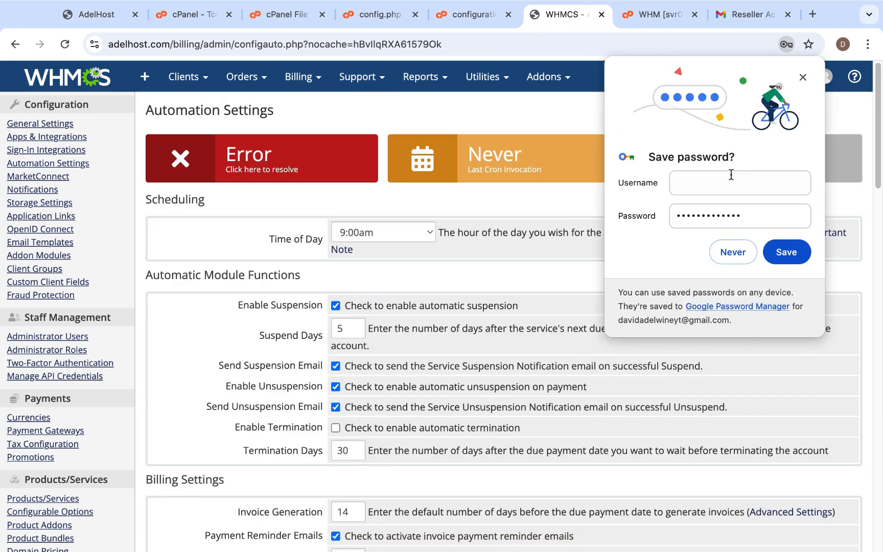
pyautogui.click(803, 78)
pyautogui.moveTo(807, 82)
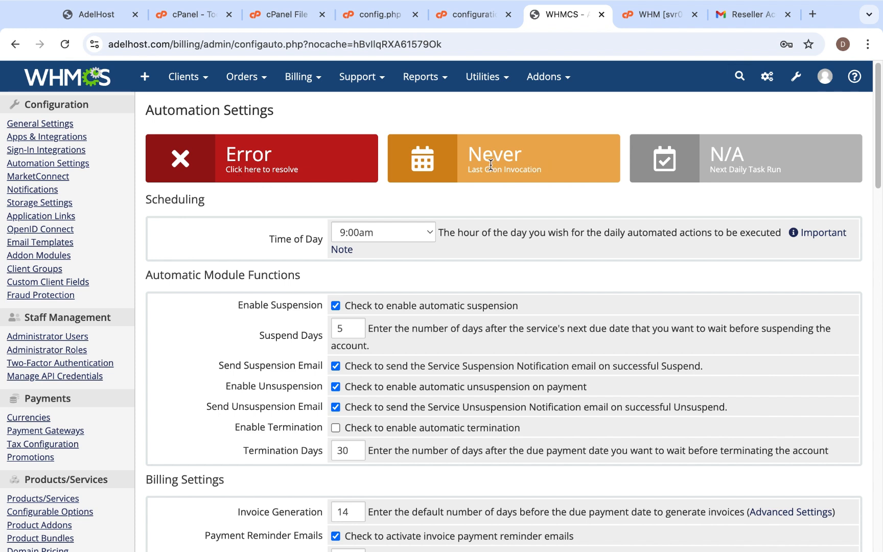
# Examine the automation settings for scheduling, automatic module functions and billing
pyautogui.scroll(-5, 479, 331)
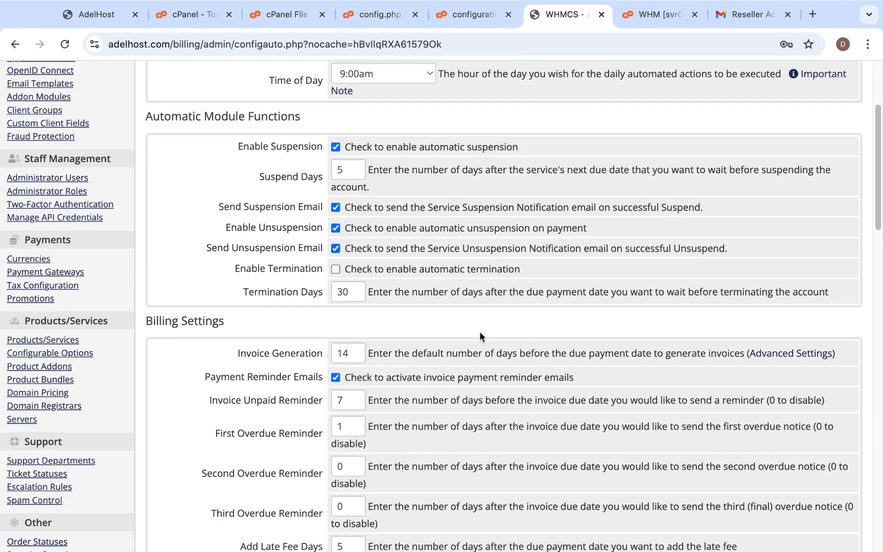
pyautogui.scroll(5, 479, 331)
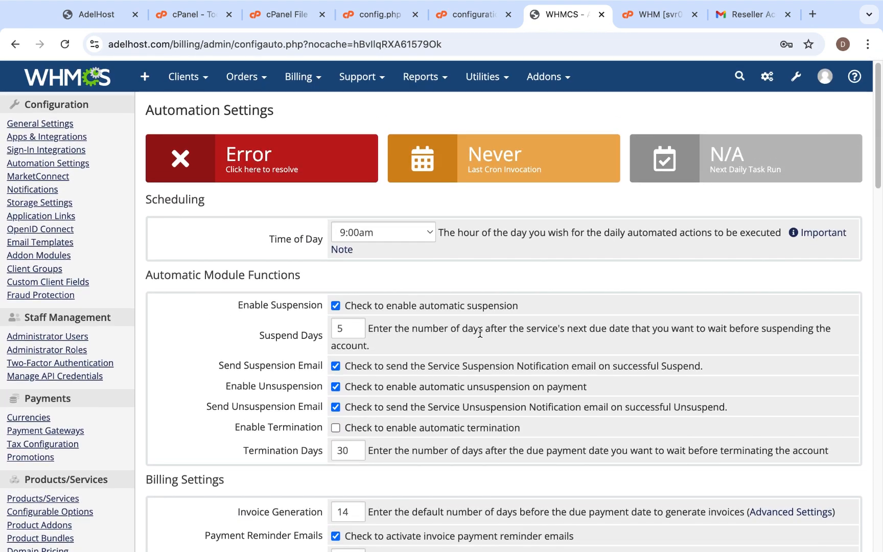
pyautogui.scroll(-1, 479, 331)
pyautogui.scroll(1, 479, 331)
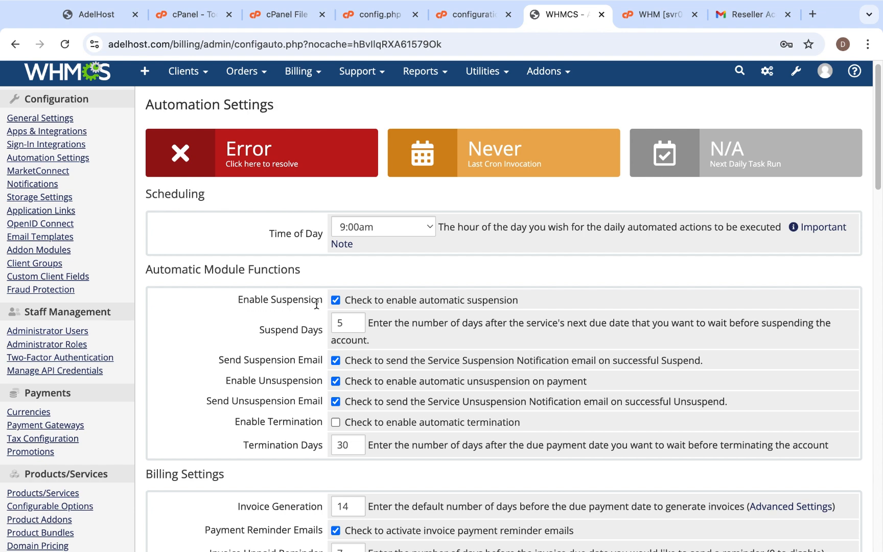
pyautogui.scroll(-2, 313, 372)
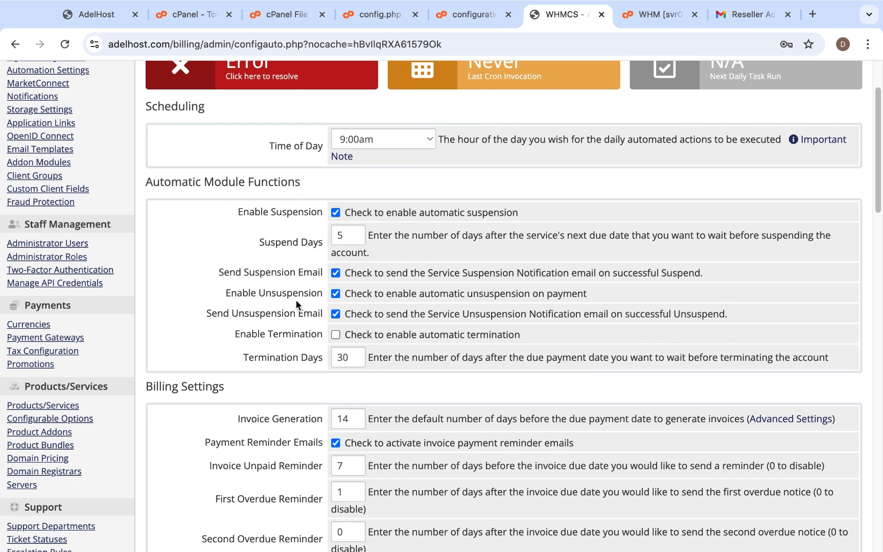
pyautogui.scroll(-1, 299, 369)
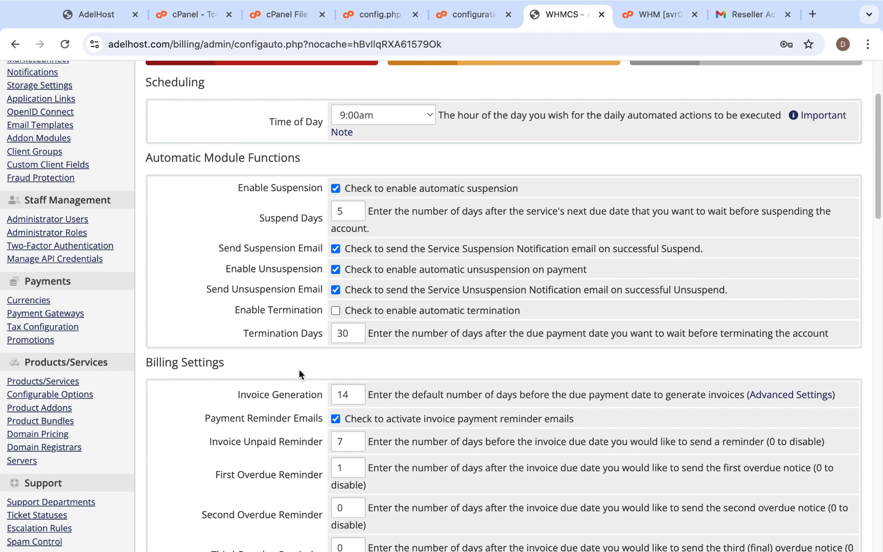
pyautogui.scroll(-2, 299, 369)
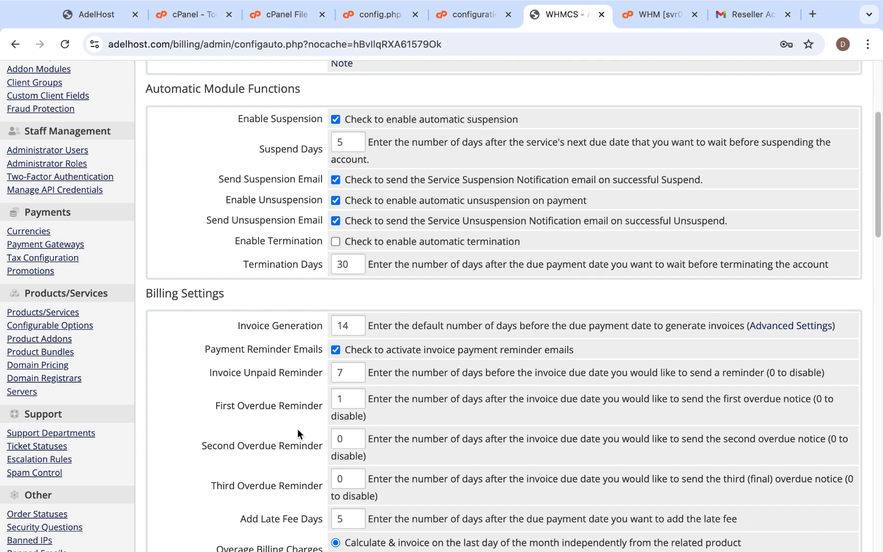
pyautogui.scroll(-3, 331, 466)
pyautogui.scroll(1, 331, 467)
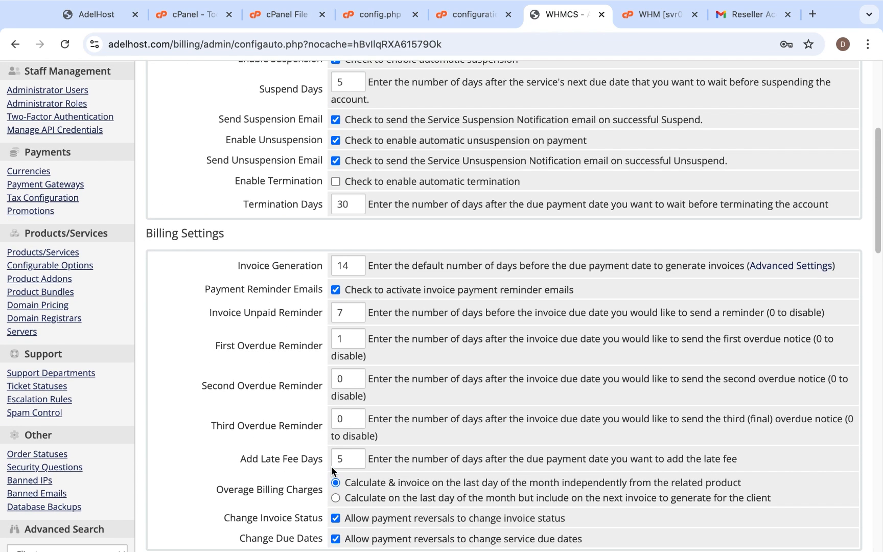
pyautogui.scroll(-2, 271, 440)
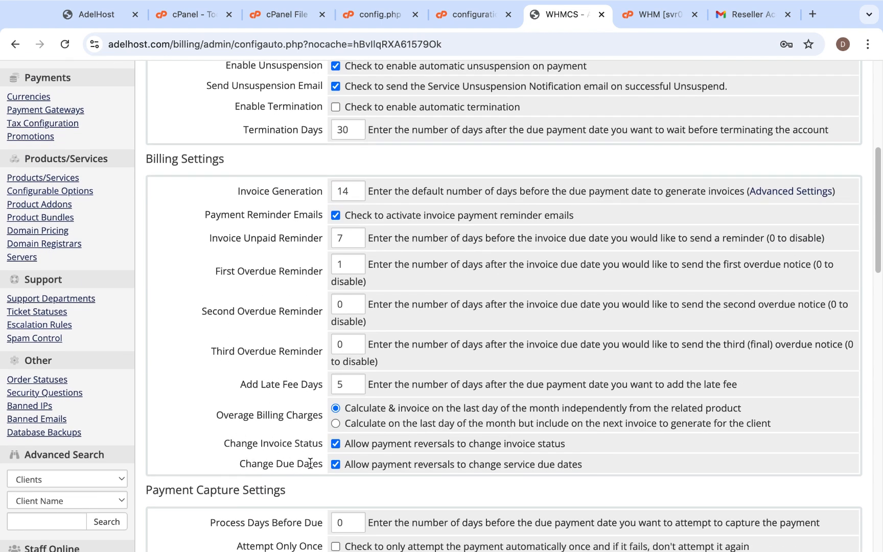
pyautogui.scroll(1, 305, 408)
pyautogui.scroll(1, 305, 407)
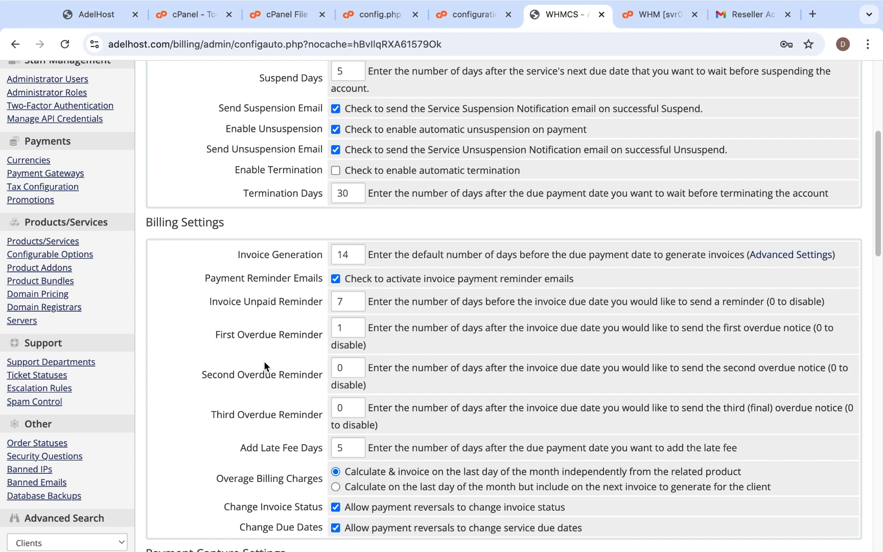
pyautogui.scroll(5, 264, 361)
pyautogui.scroll(2, 264, 362)
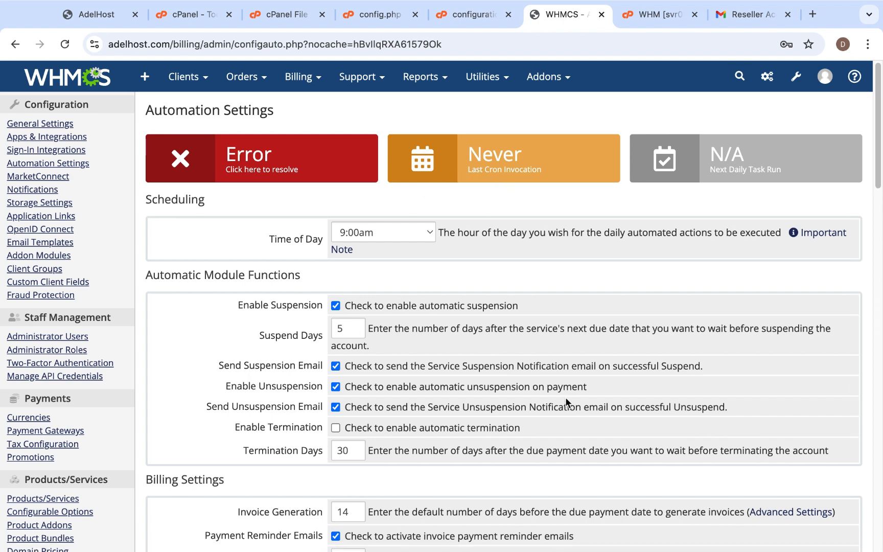
# Open the Cron Status details from the error notice and copy the provided cron command
pyautogui.click(277, 177)
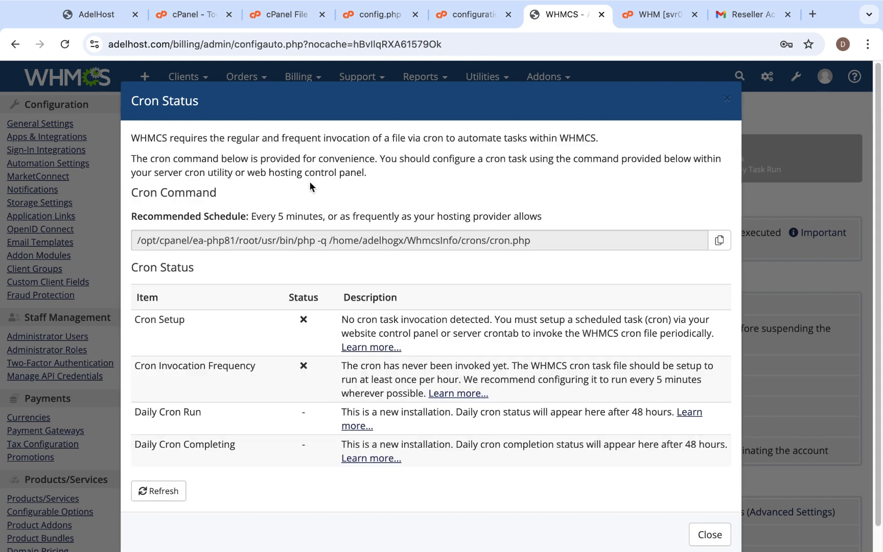
pyautogui.scroll(-1, 387, 268)
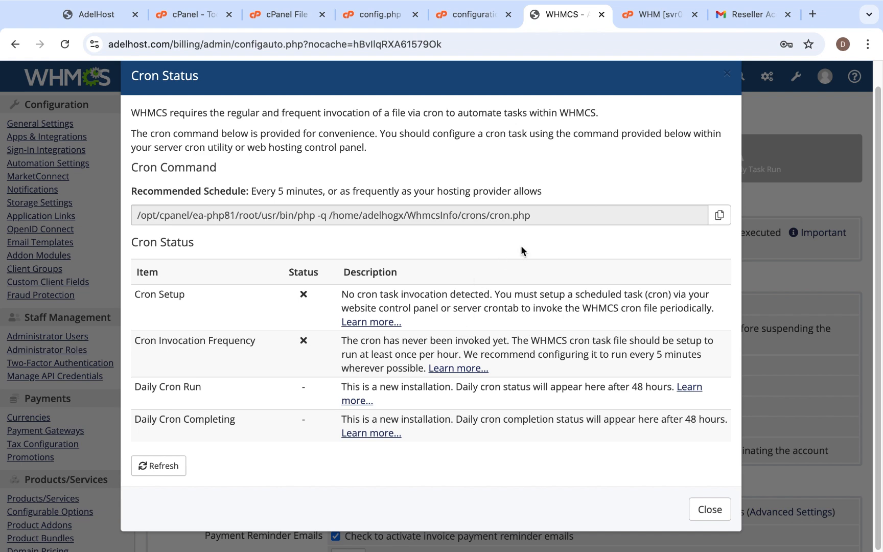
pyautogui.click(721, 216)
# Switch to cPanel, search its tools for "cron" and open Cron Jobs
pyautogui.click(201, 15)
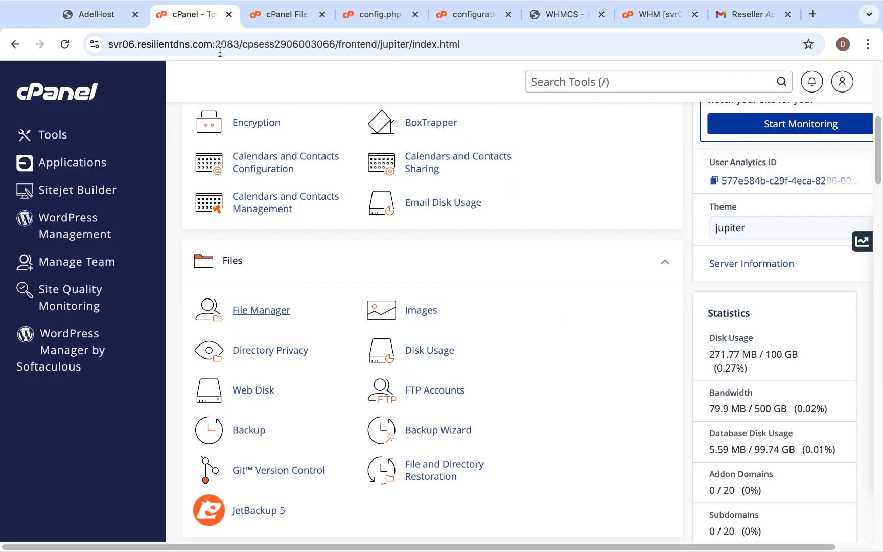
pyautogui.scroll(10, 383, 304)
pyautogui.click(550, 81)
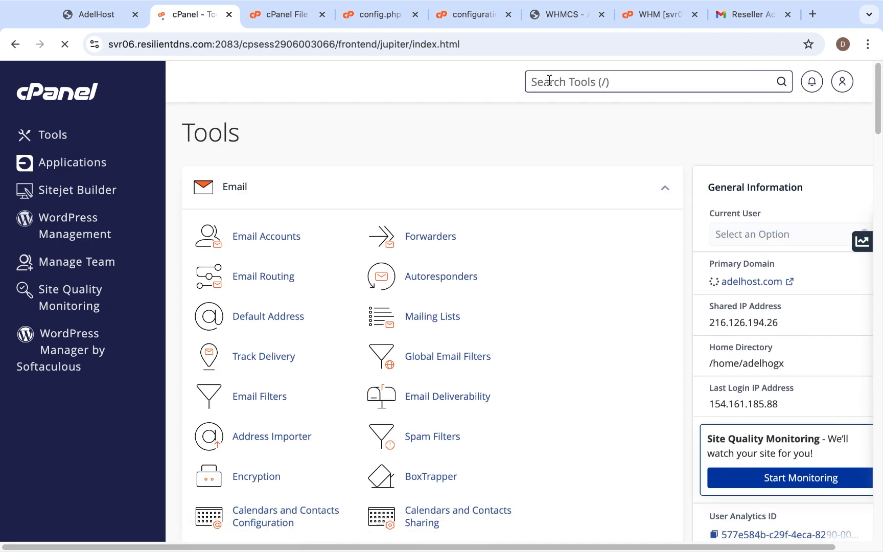
pyautogui.write('cron')
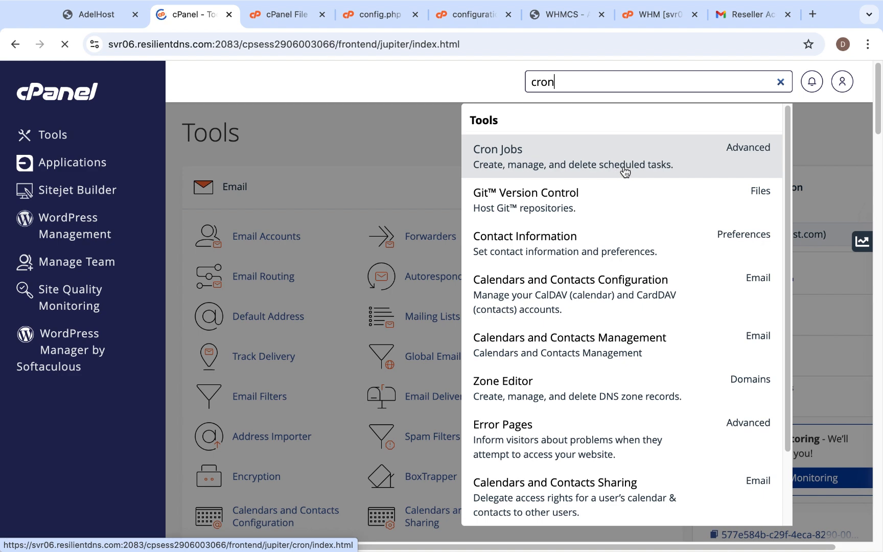
pyautogui.click(511, 160)
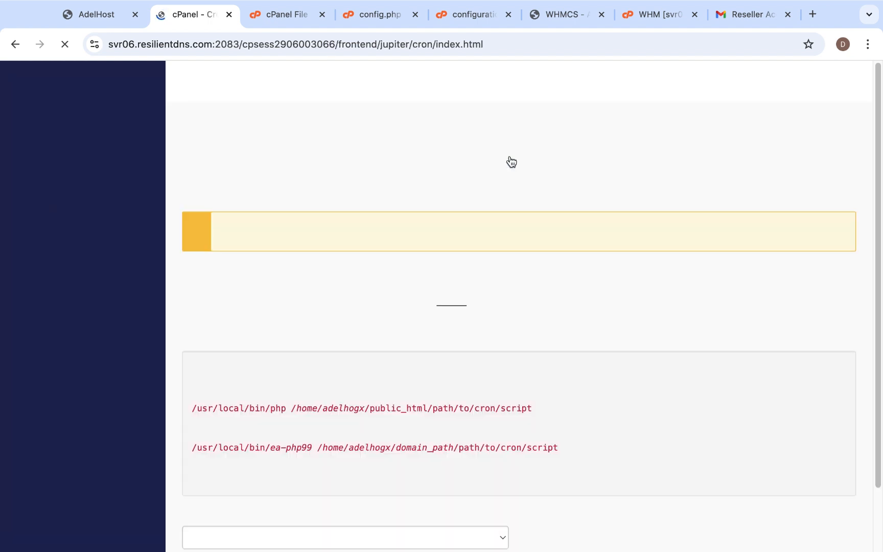
# Set the new cron job's schedule to Once Per Five Minutes (*/5 * * * *)
pyautogui.scroll(-5, 488, 274)
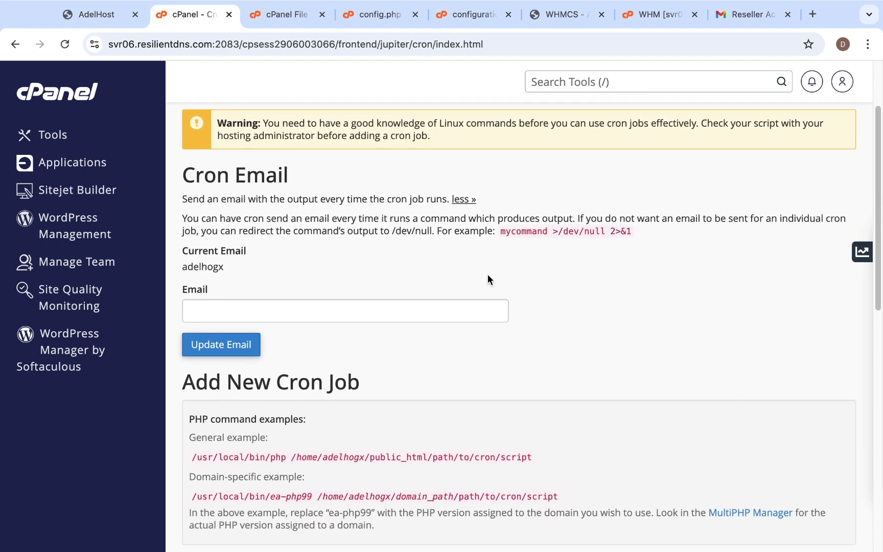
pyautogui.scroll(1, 488, 280)
pyautogui.scroll(-8, 488, 276)
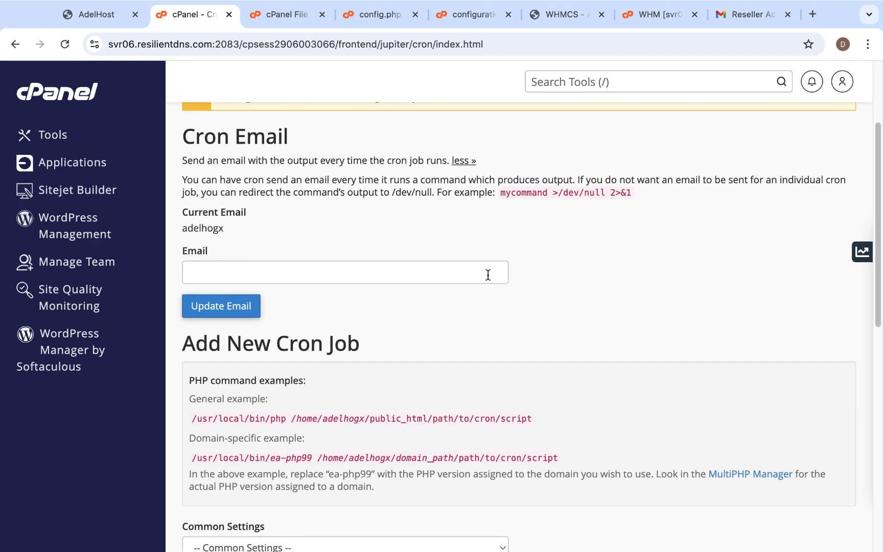
pyautogui.scroll(-2, 493, 243)
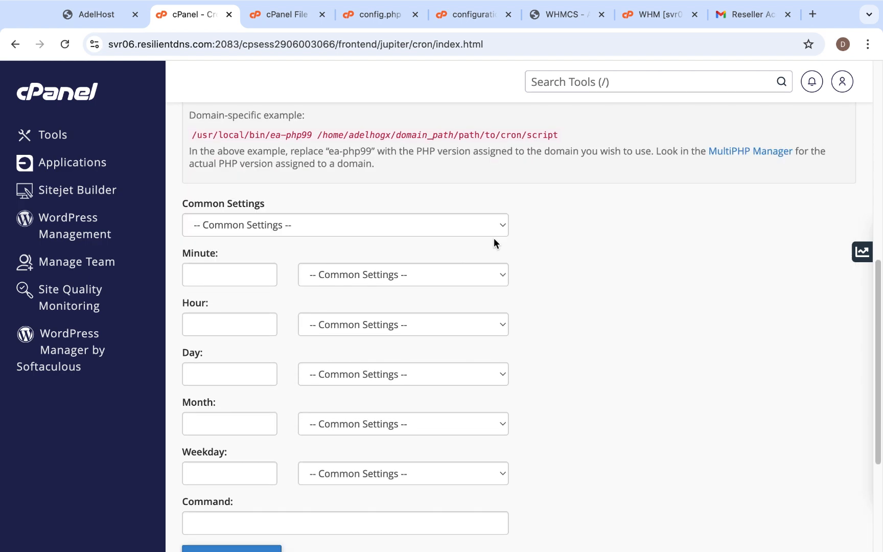
pyautogui.scroll(1, 494, 237)
pyautogui.click(478, 239)
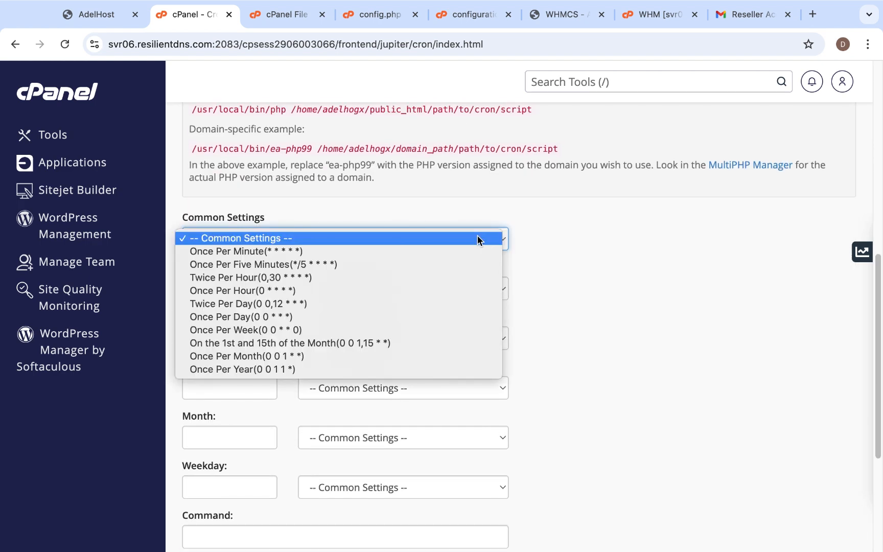
pyautogui.click(447, 264)
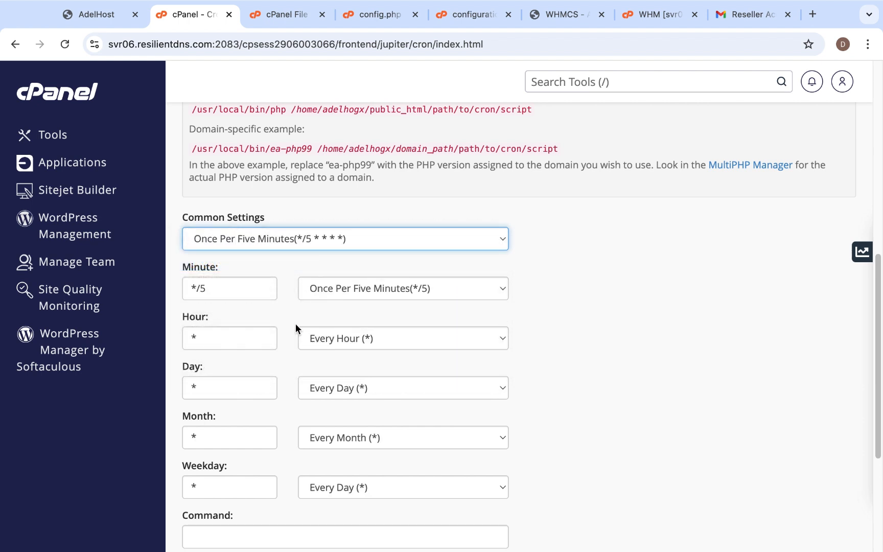
# Paste the copied WHMCS cron.php command as the new cron job's command
pyautogui.scroll(-3, 315, 452)
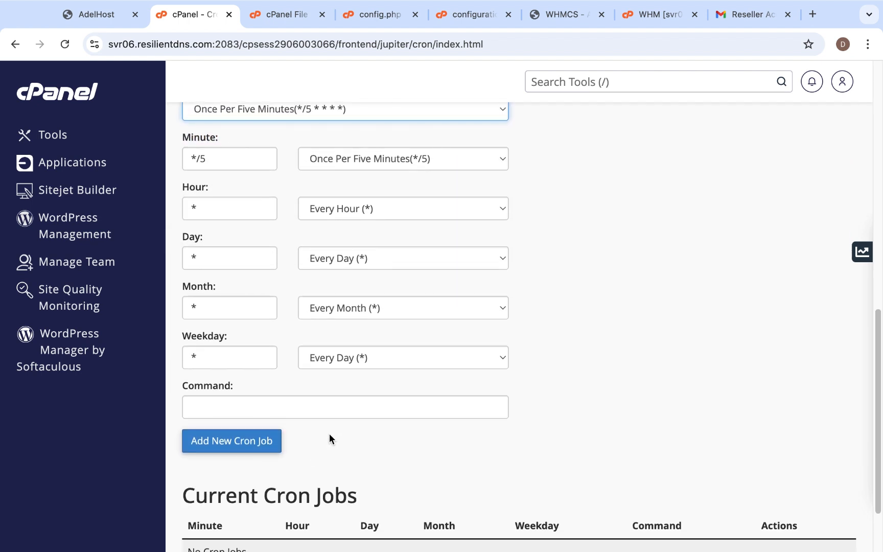
pyautogui.click(337, 409)
pyautogui.press('super+v')
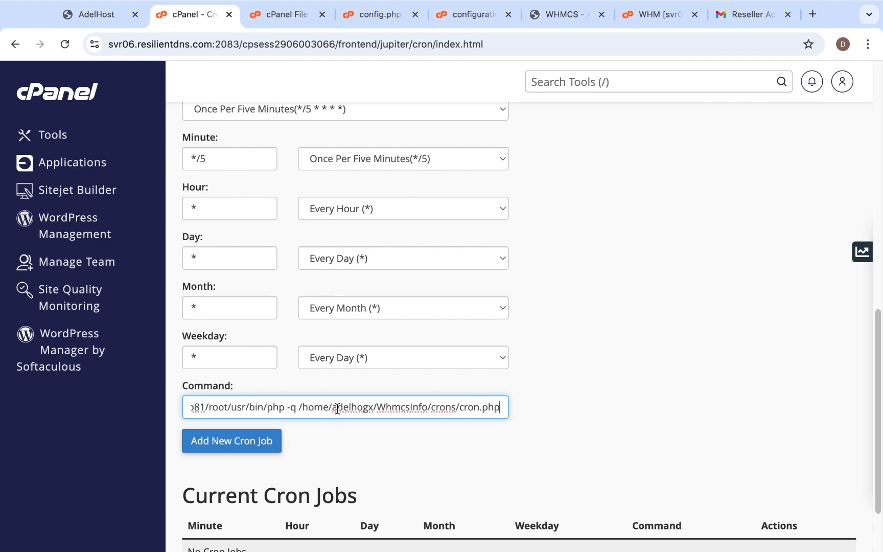
pyautogui.click(633, 399)
# Check the recommended schedule and cron command in the WHMCS Cron Status details and return to cPanel's cron job form
pyautogui.scroll(3, 492, 230)
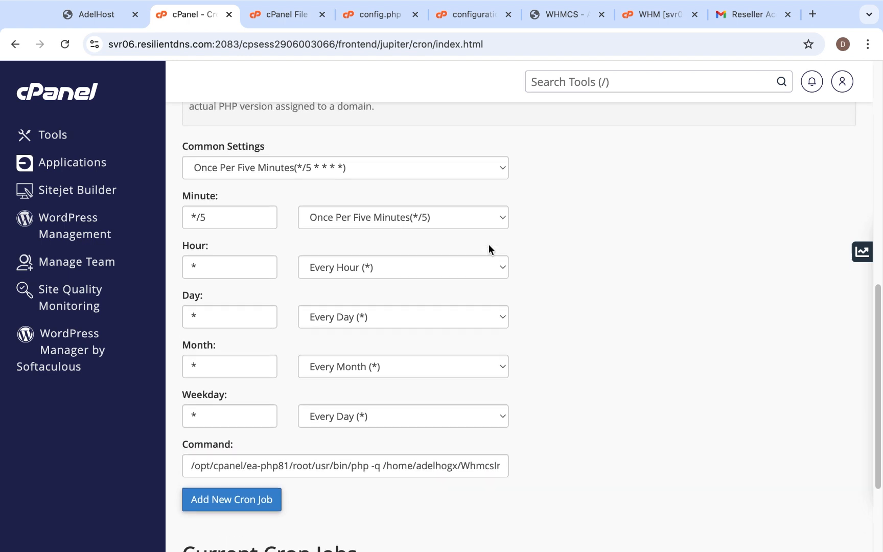
pyautogui.click(556, 15)
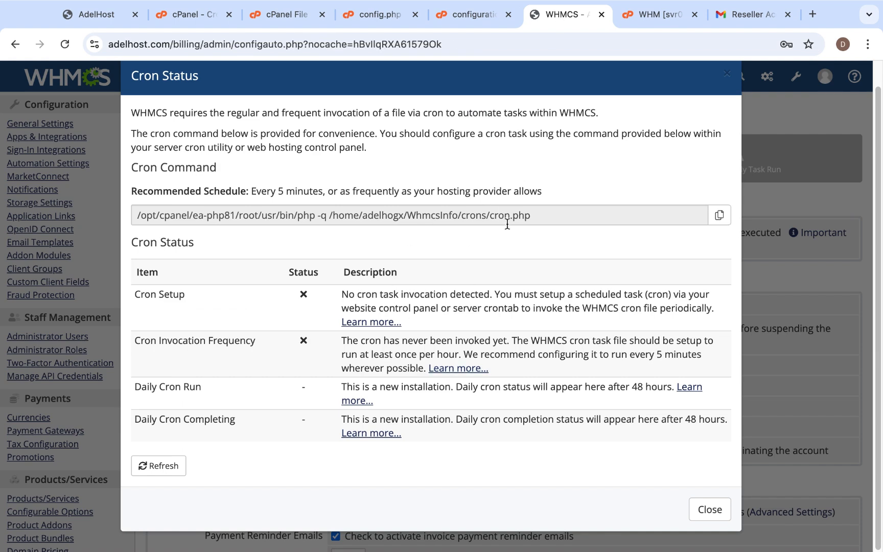
pyautogui.click(191, 15)
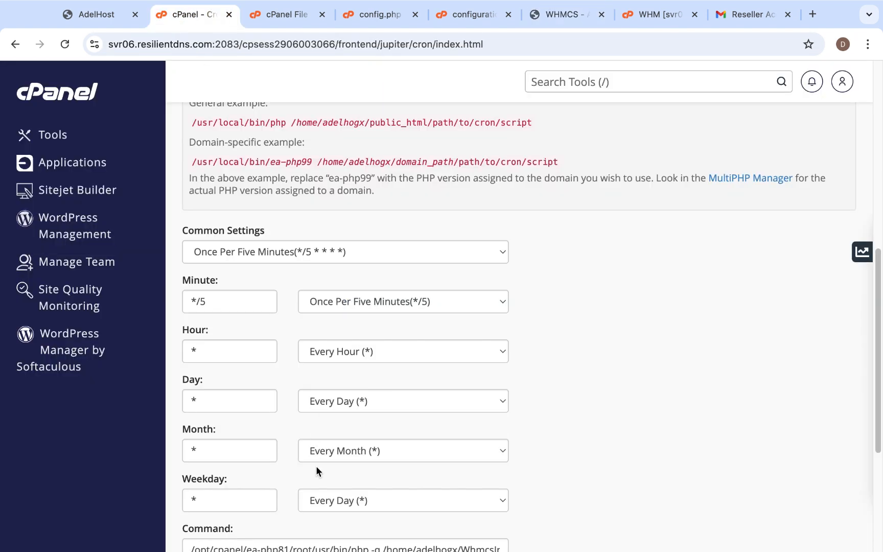
# Add the configured cron job and view it in the Current Cron Jobs list
pyautogui.scroll(-4, 316, 465)
pyautogui.scroll(-1, 316, 466)
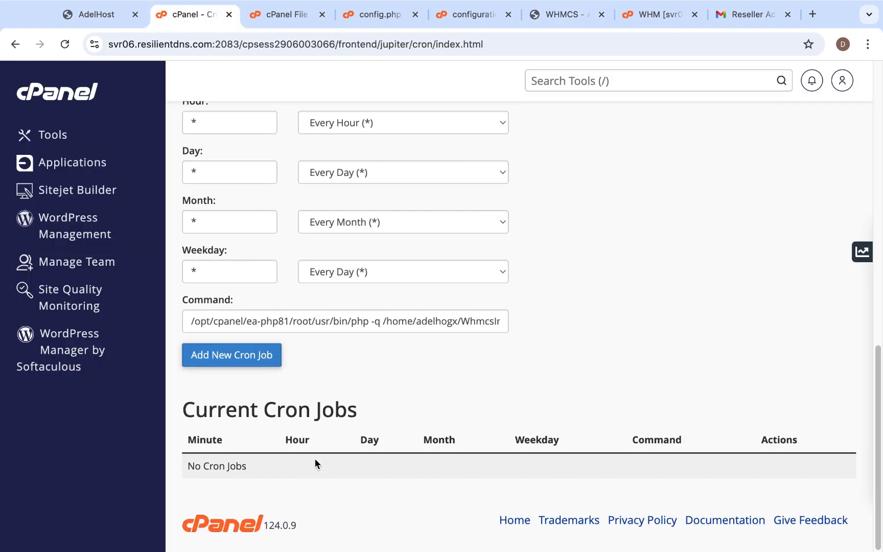
pyautogui.click(233, 357)
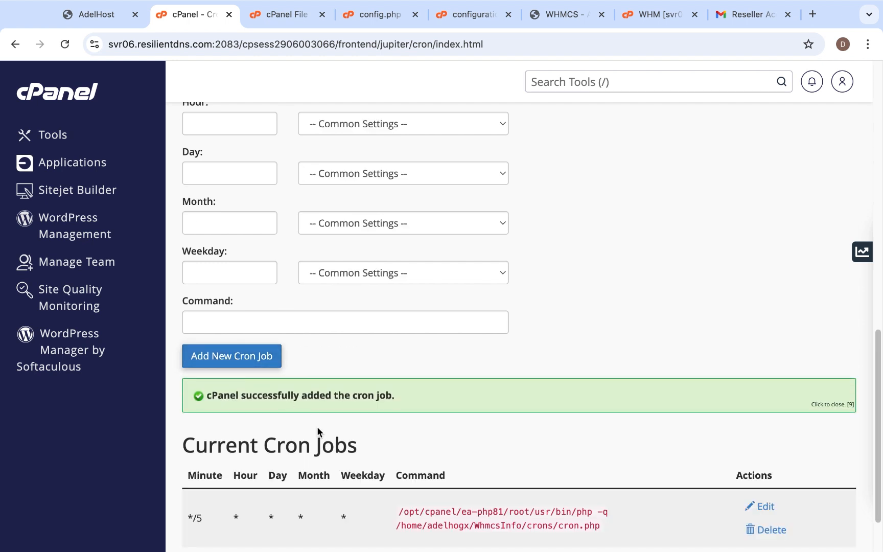
pyautogui.scroll(-1, 317, 430)
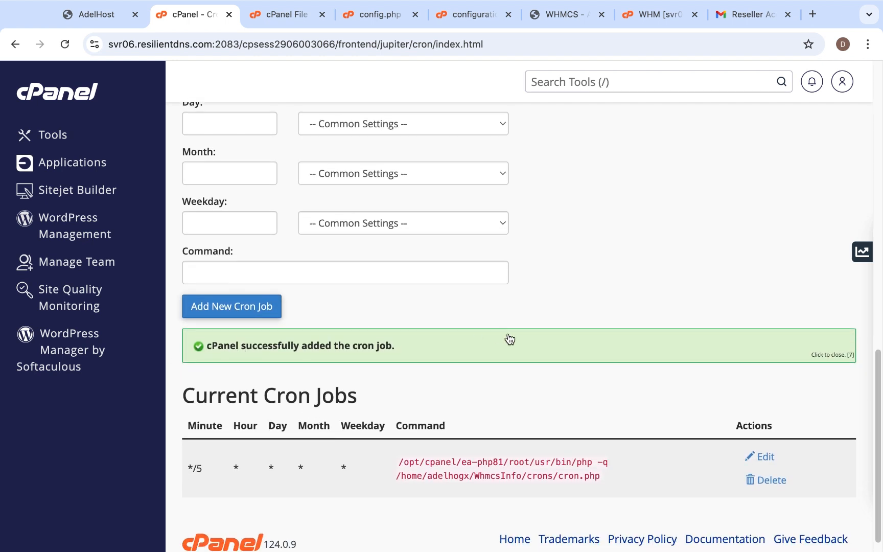
# Switch back to WHMCS, refresh the Cron Status to check the cron setup, and close the dialog
pyautogui.click(580, 23)
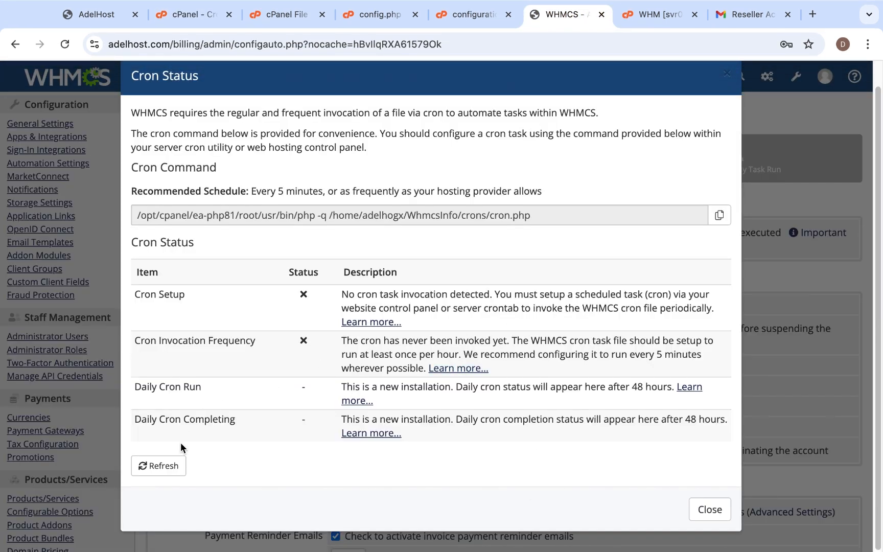
pyautogui.click(173, 468)
pyautogui.click(164, 471)
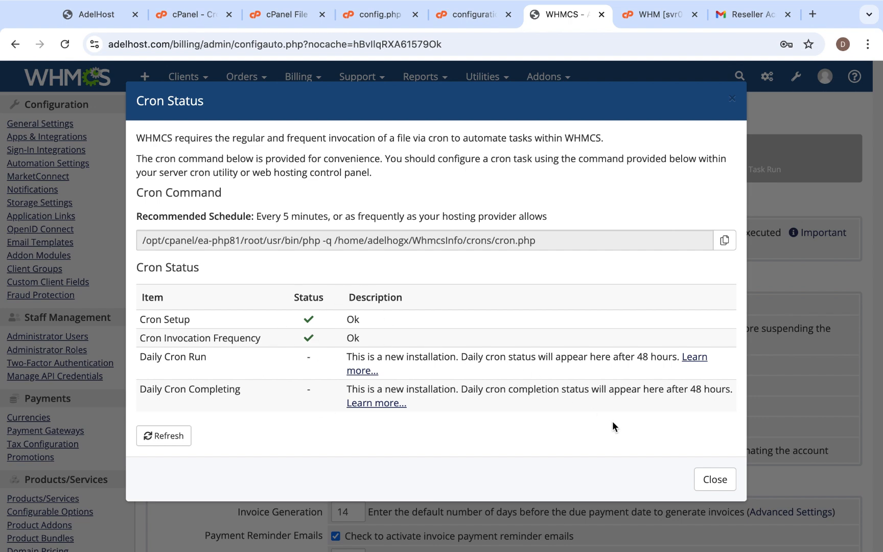
pyautogui.click(714, 479)
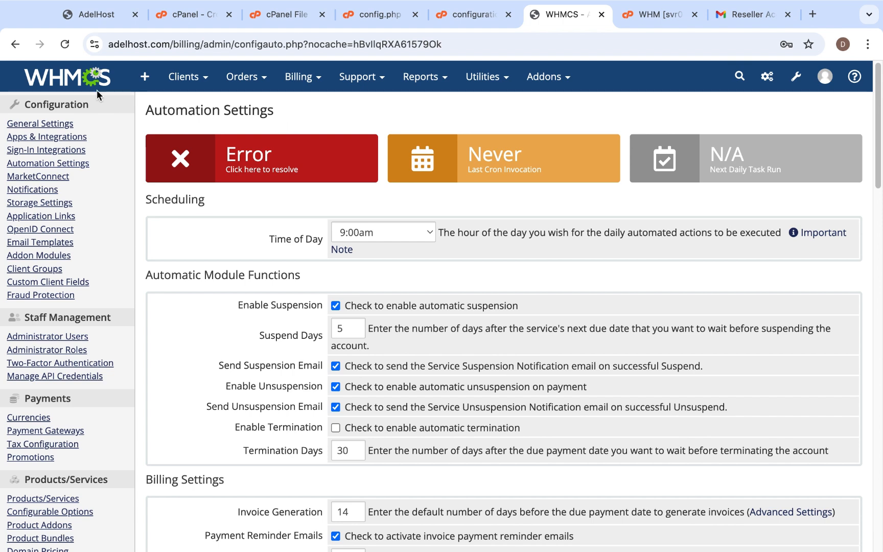
# Reload the Automation Settings page and return to the WHMCS dashboard, dismissing the What's new pop-up
pyautogui.click(65, 45)
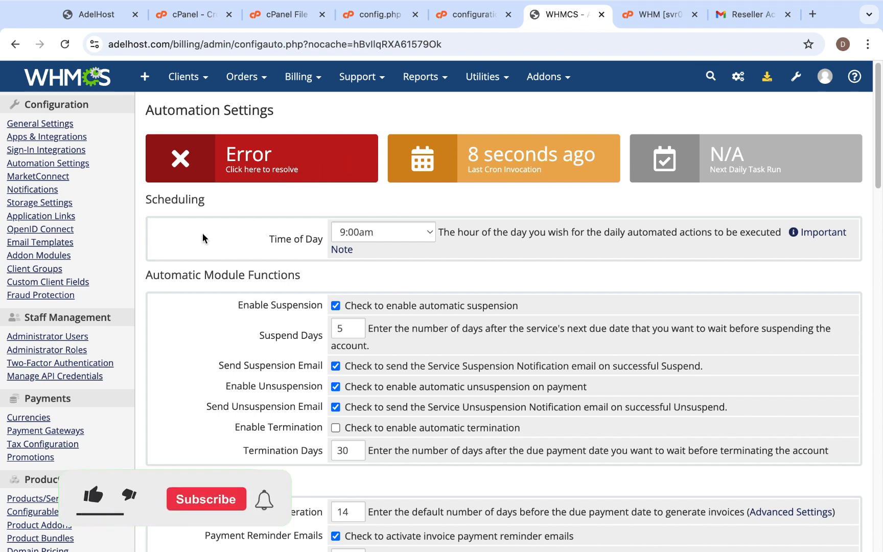
pyautogui.click(90, 89)
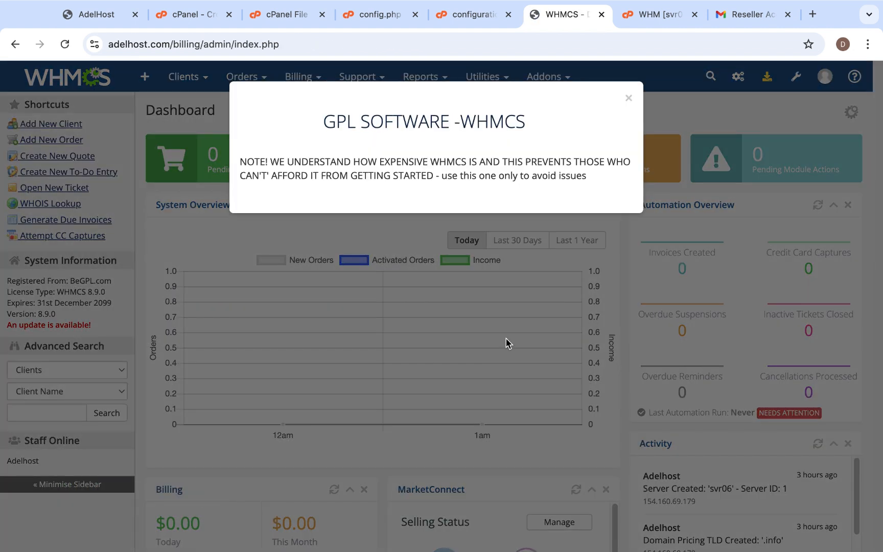
pyautogui.click(507, 342)
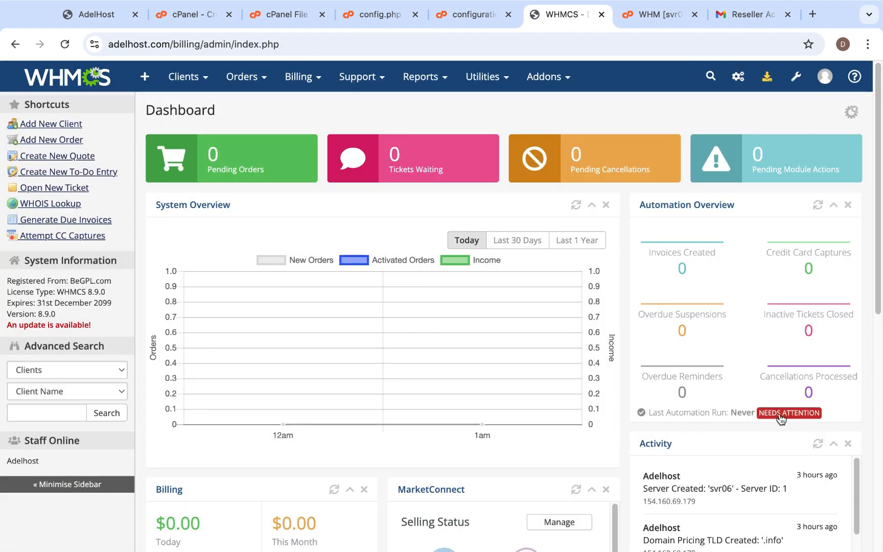